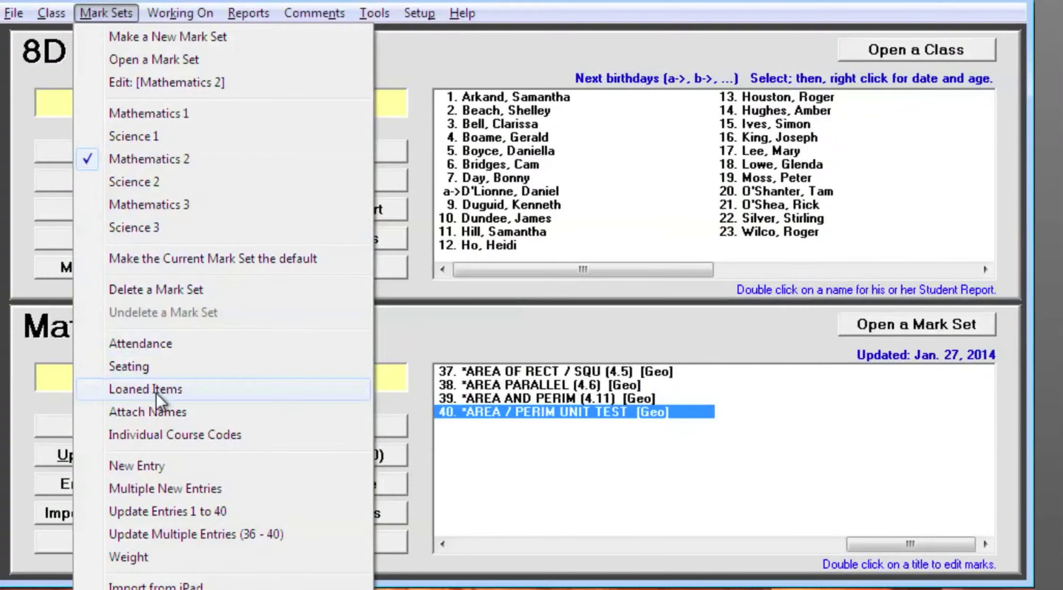
- Open the Loaned Items page from the printed forms of the Mathematics 2 mark set
mouse_move(59, 20)
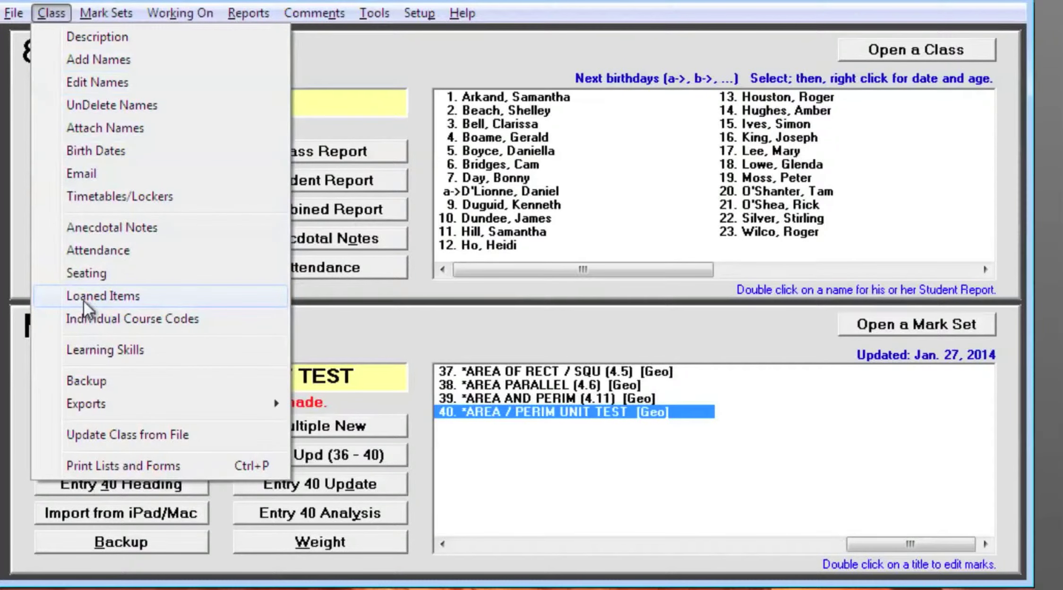
left_click(411, 282)
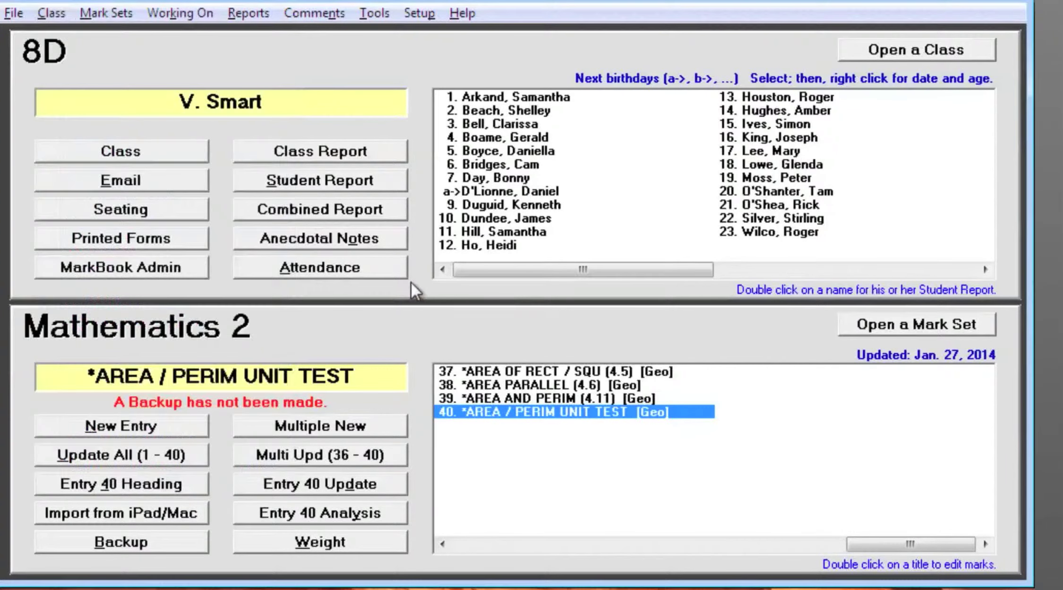
left_click(111, 241)
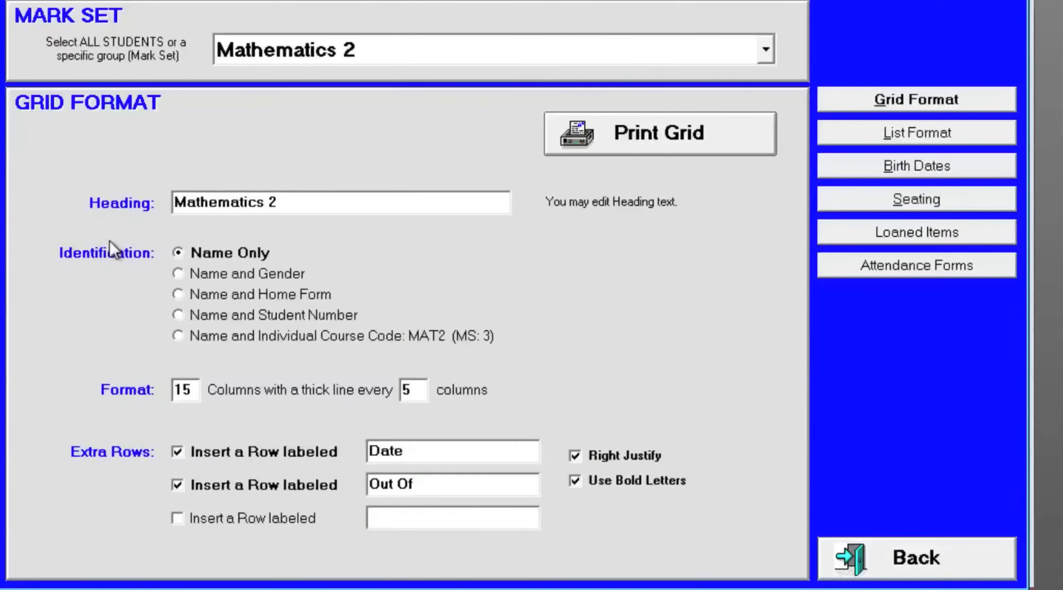
left_click(929, 233)
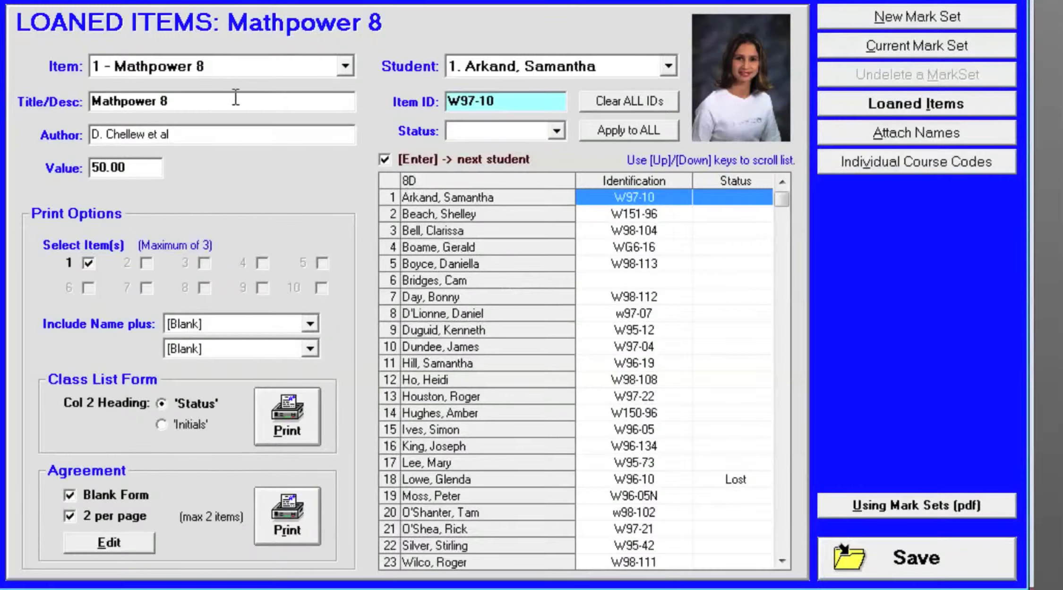
- Review the Mathpower 8 item's list entry and title, the identification column, and the loan records of the sixth and eighteenth students
left_click(345, 67)
mouse_move(345, 103)
left_mouse_down()
mouse_move(345, 143)
mouse_move(348, 113)
left_mouse_up()
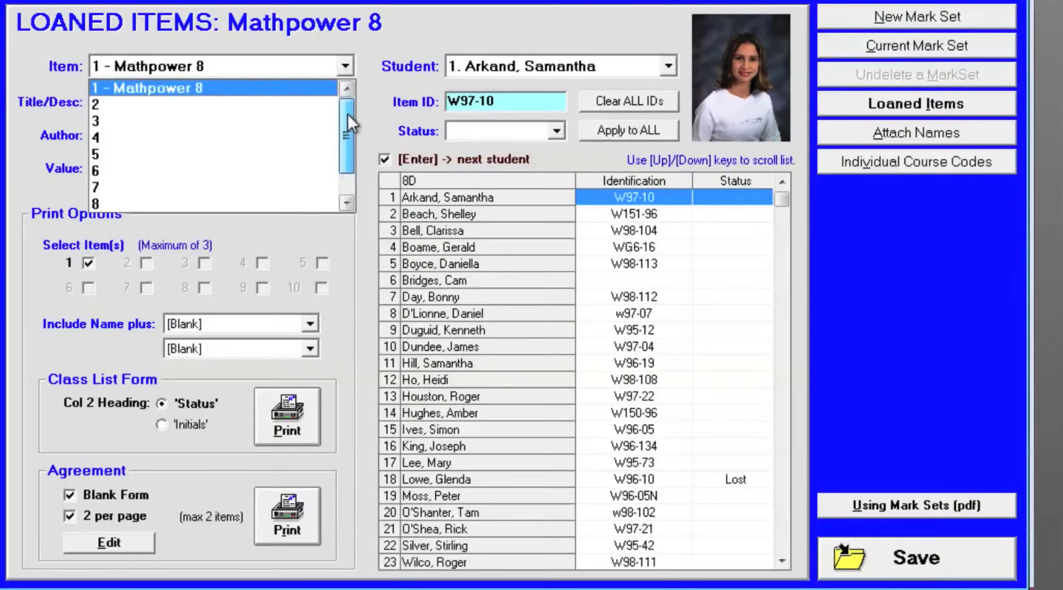
left_click(297, 91)
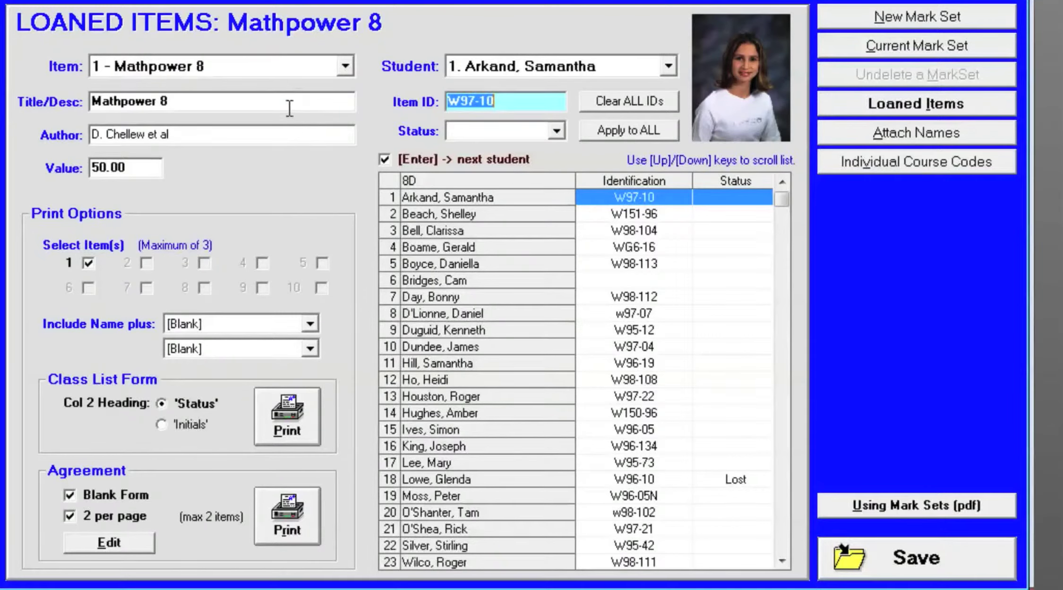
left_click(286, 107)
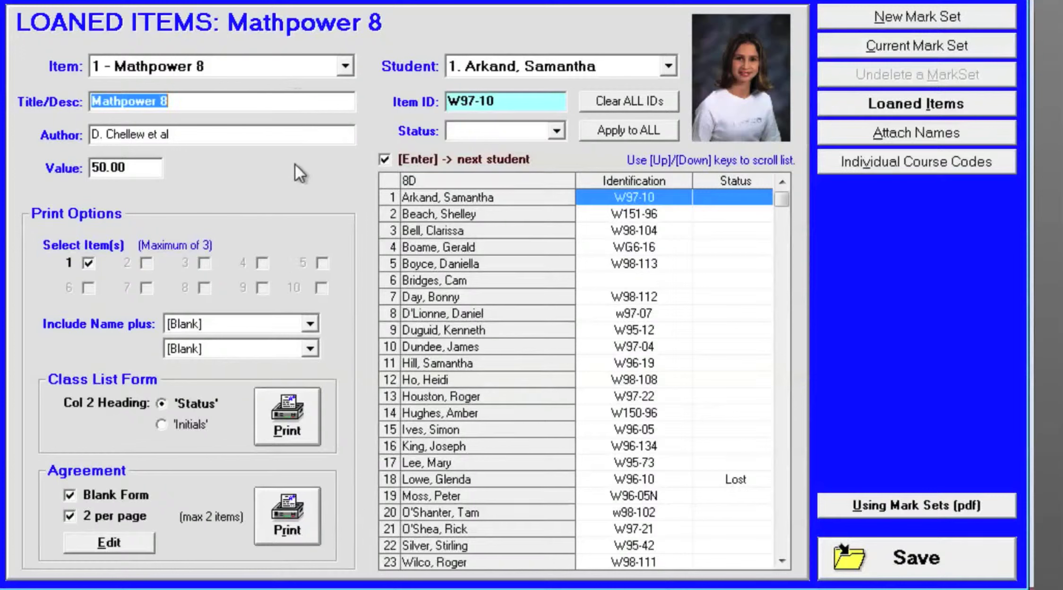
left_click(628, 189)
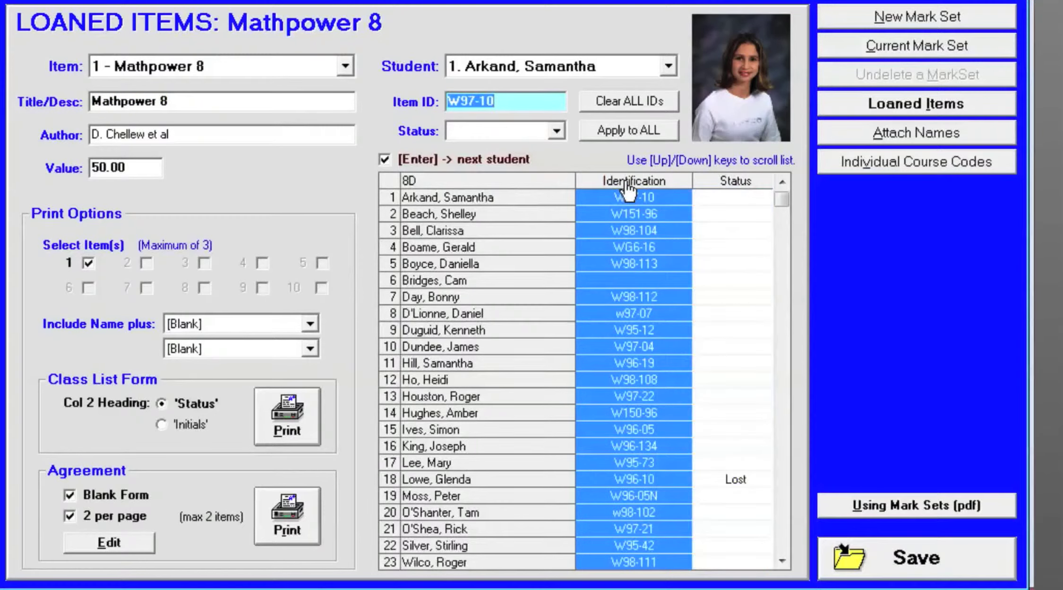
left_click(466, 281)
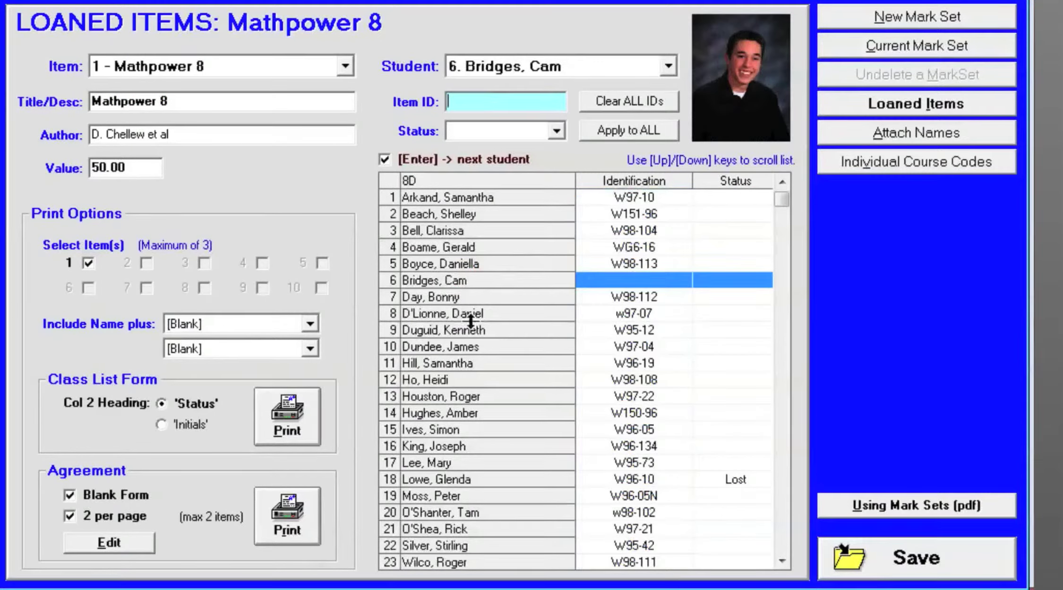
left_click(485, 481)
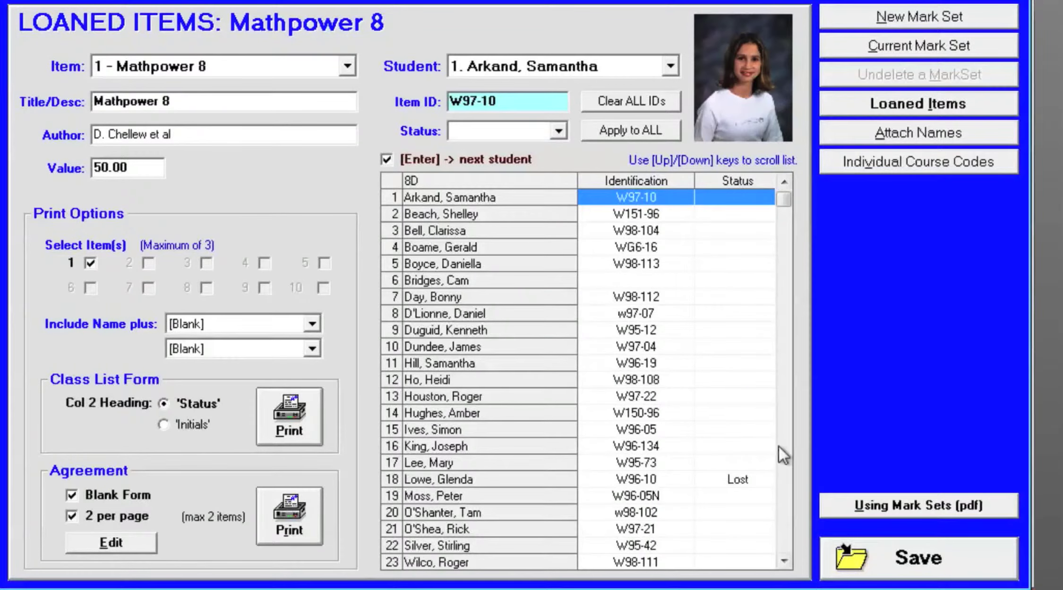
- Add a second loaned item in slot 2 with the title Instrument
left_click(350, 64)
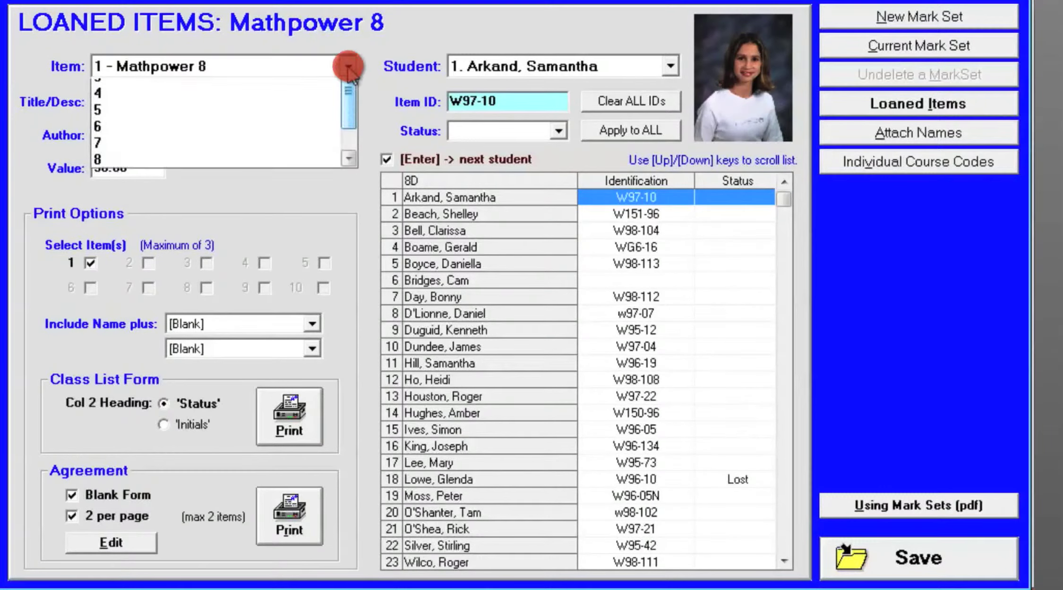
left_click(327, 101)
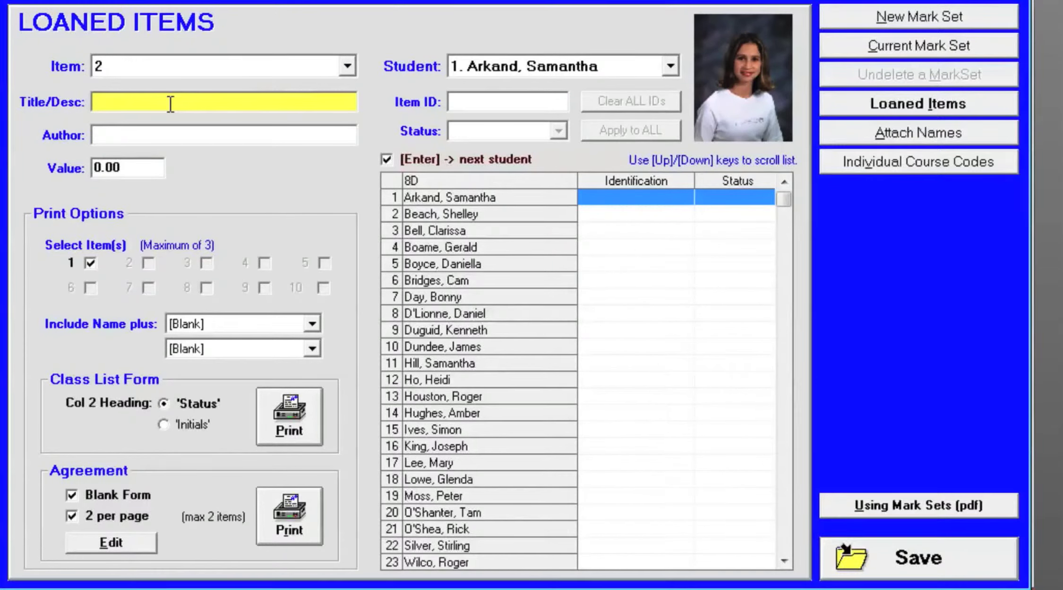
left_click(171, 103)
type("Instru")
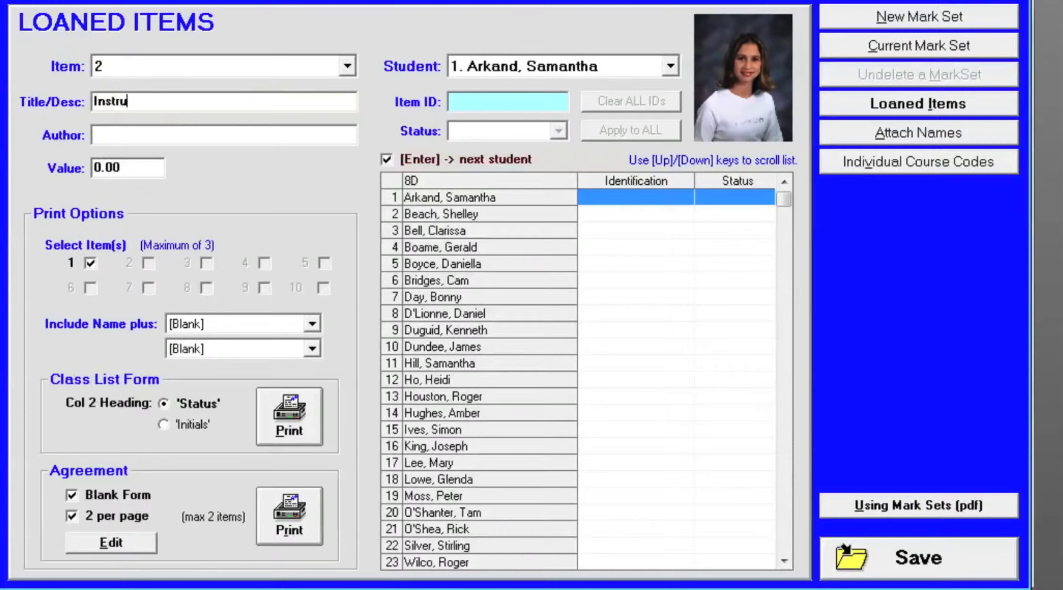
type("ment")
- Assign the Instrument item IDs Clarinet #3 to the first student and Tuba #2 to the second student
left_click(478, 104)
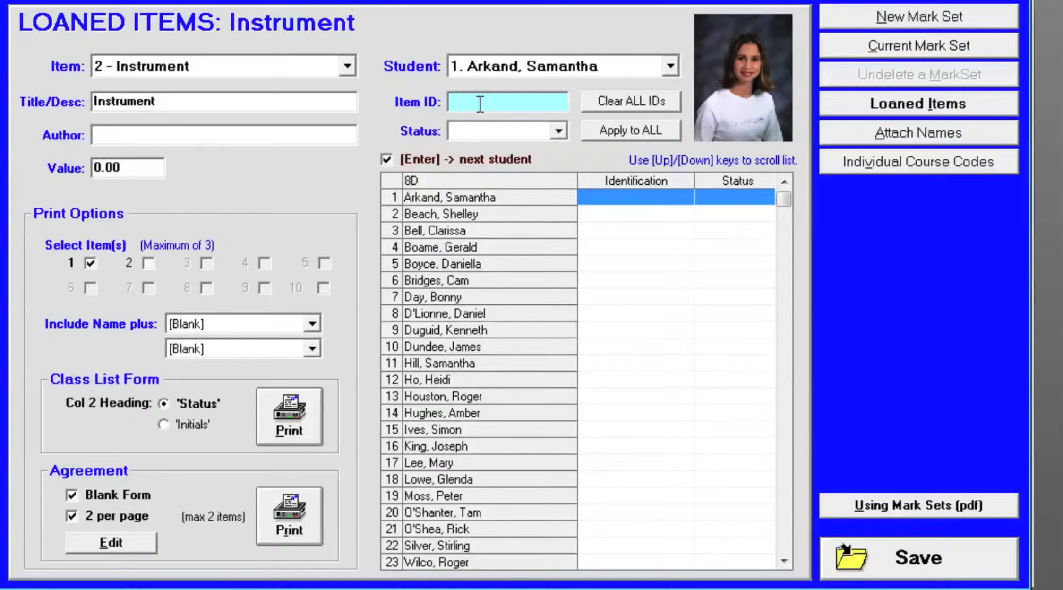
left_click(479, 103)
type("Clarinet #3")
key("Return")
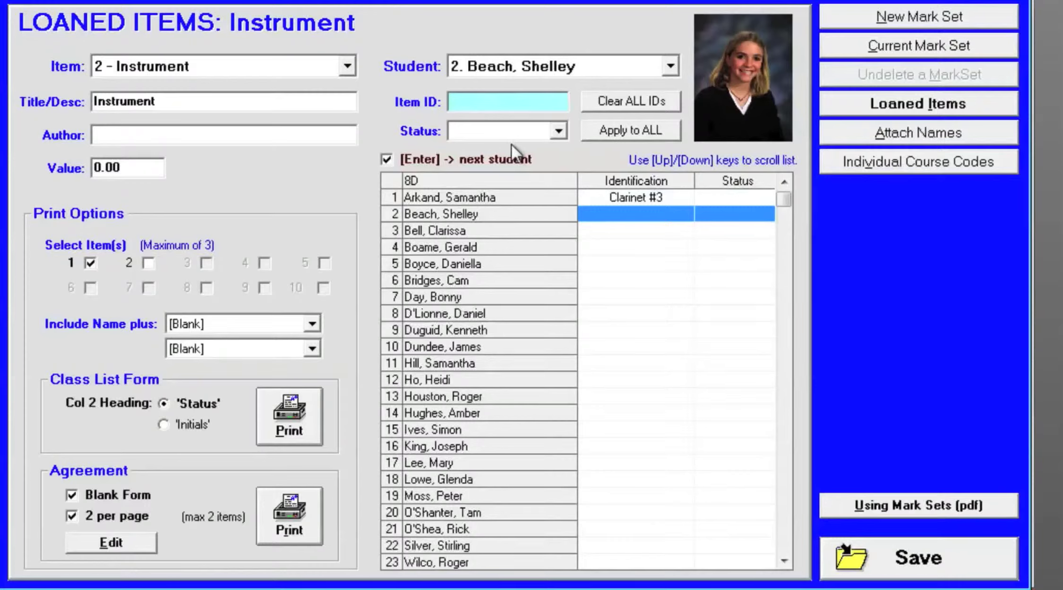
type("Tuba #2")
key("Return")
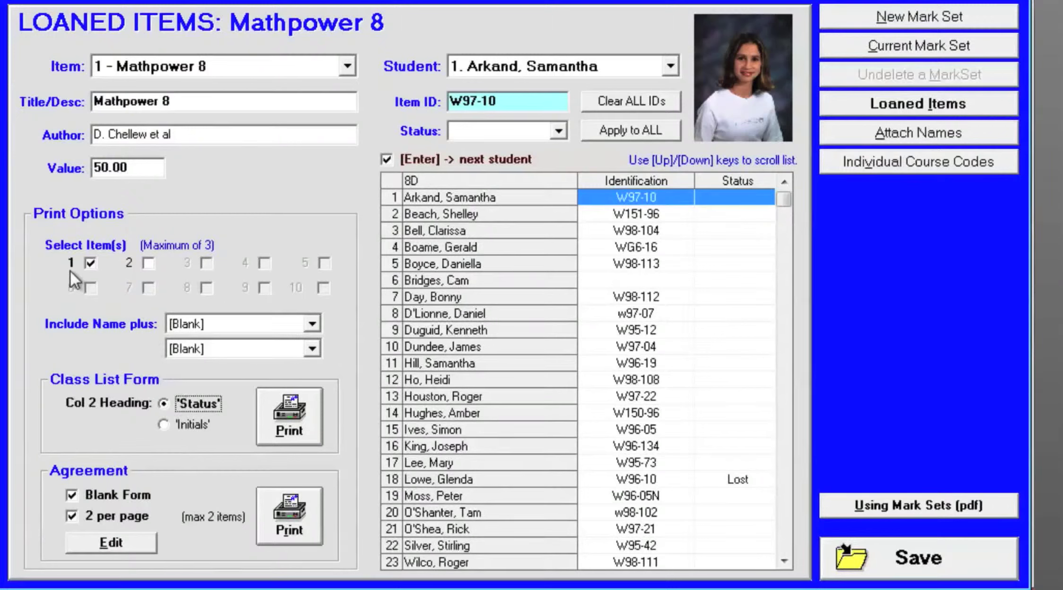
- Try adding item 2 to the print selection and check which extra fields can be included with the name
left_click(148, 266)
left_click(148, 264)
left_click(313, 328)
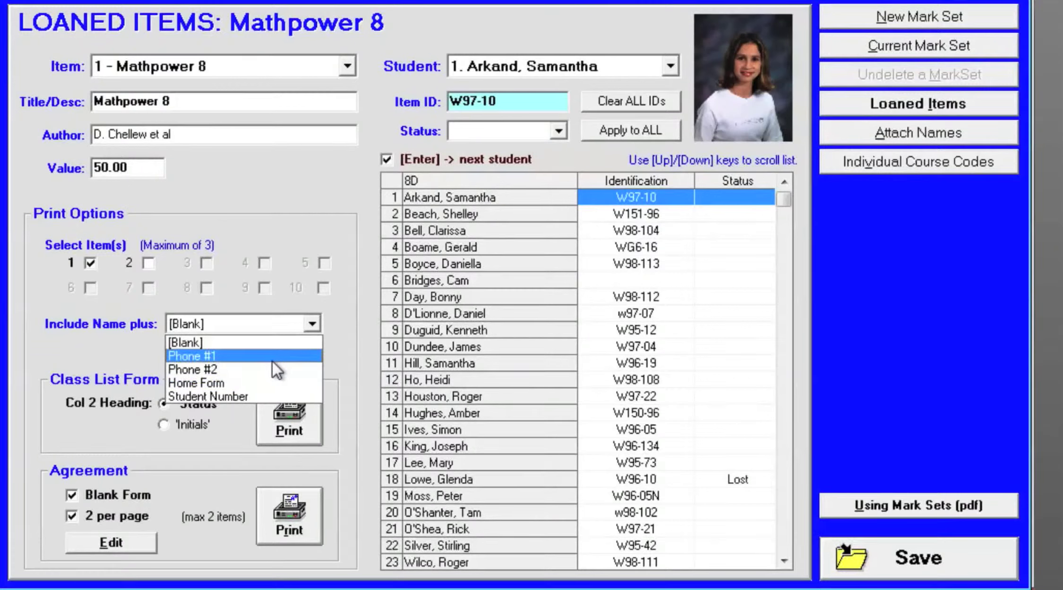
left_click(122, 353)
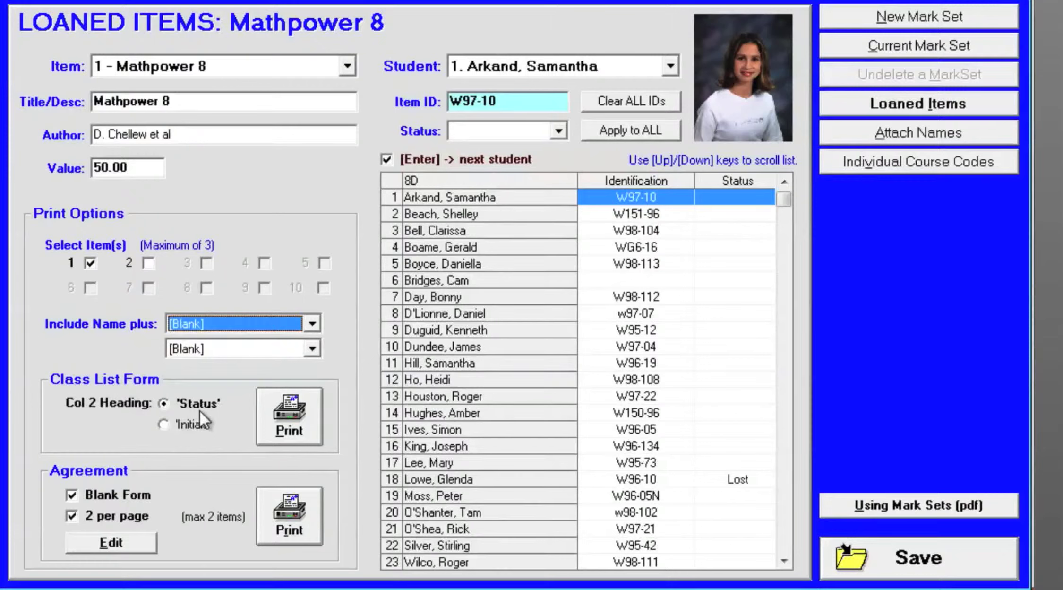
- Print the Mathpower 8 class list form with 'Initials' as the column 2 heading, and examine its column headings in the preview
left_click(165, 424)
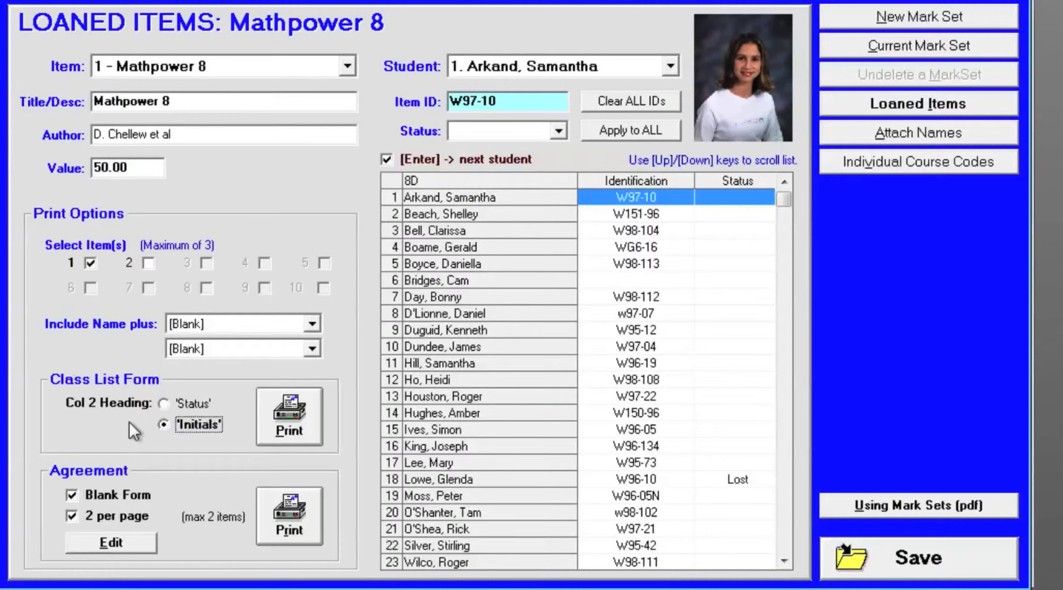
left_click(289, 423)
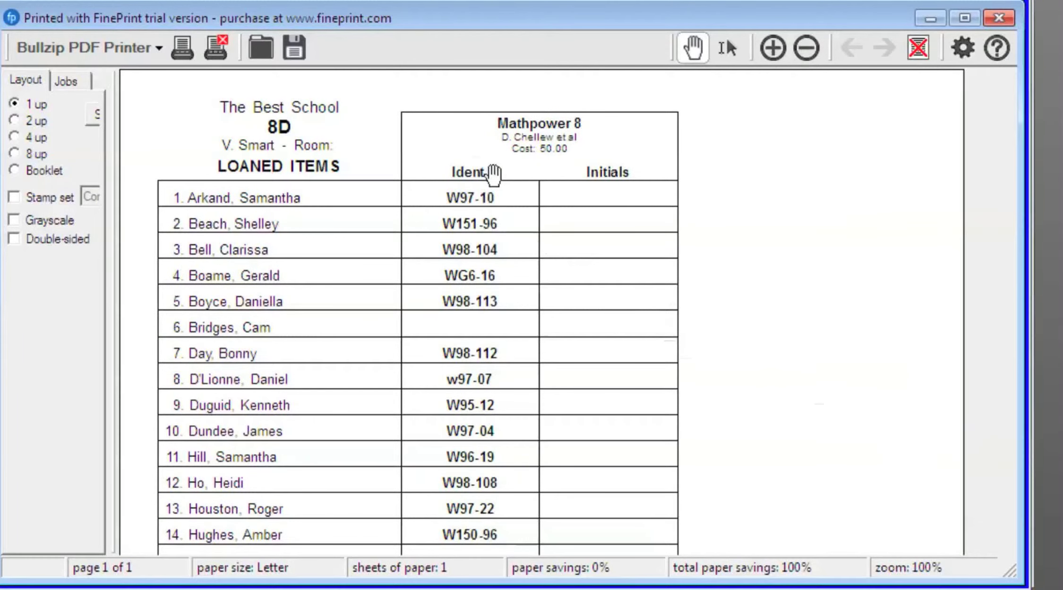
left_click(471, 167)
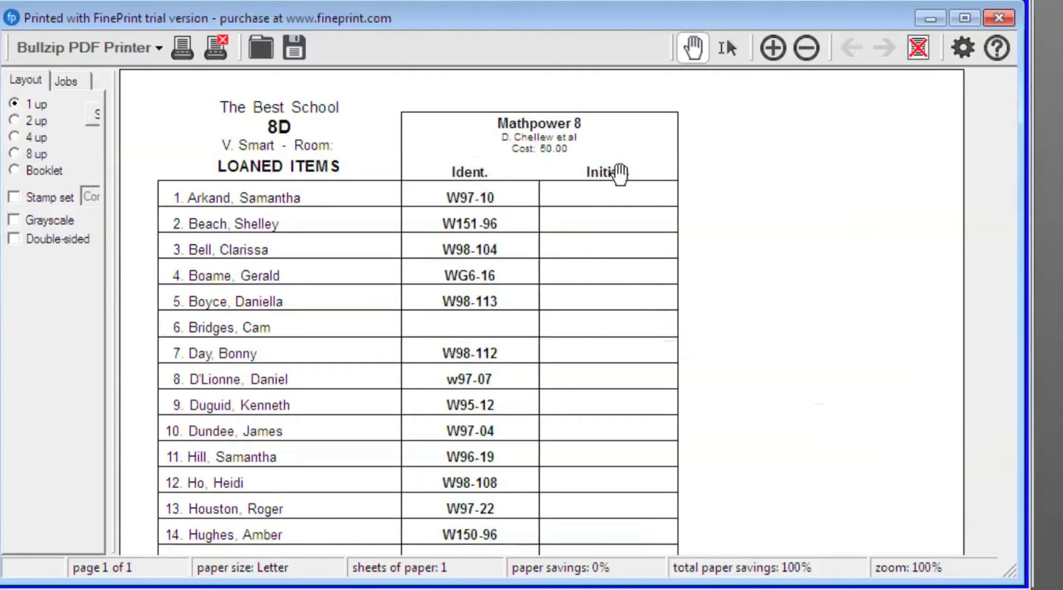
left_click(617, 174)
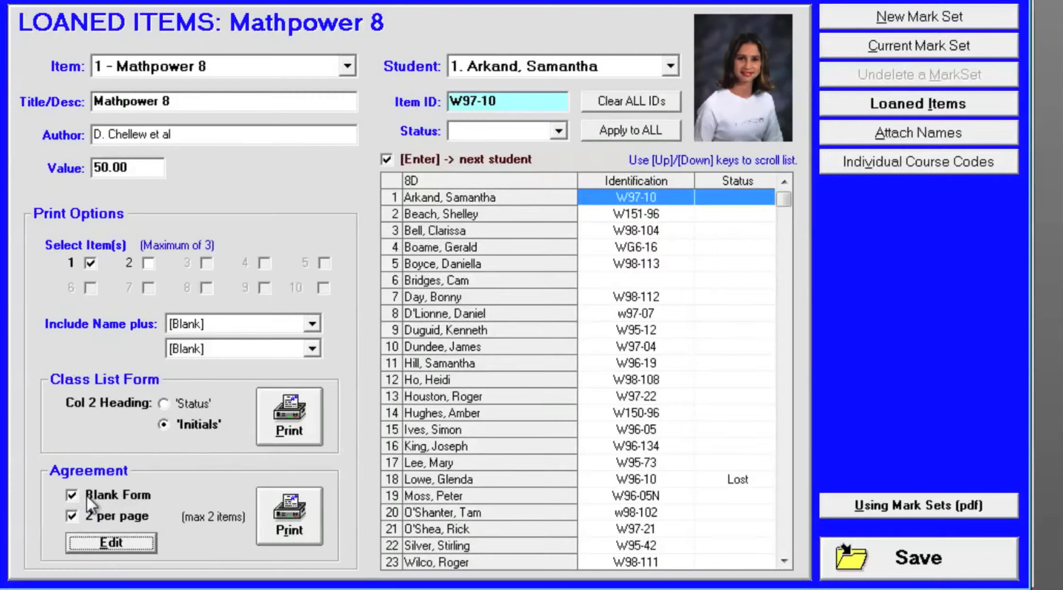
- Open the loan agreement text for editing, review its paragraph, save LoanAgreement.txt and close it
left_click(112, 543)
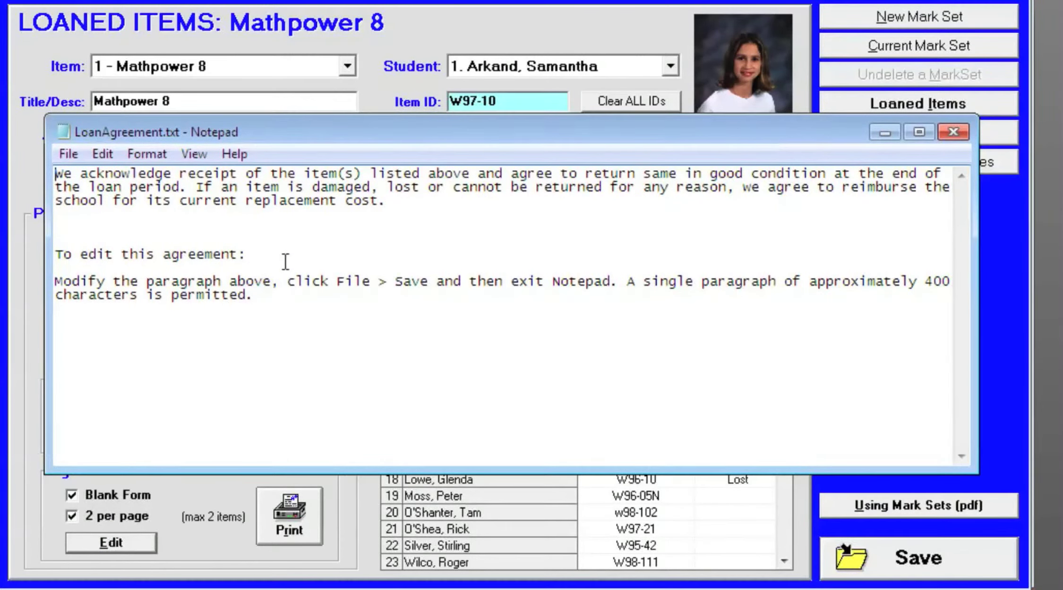
left_click_drag(401, 208, 54, 169)
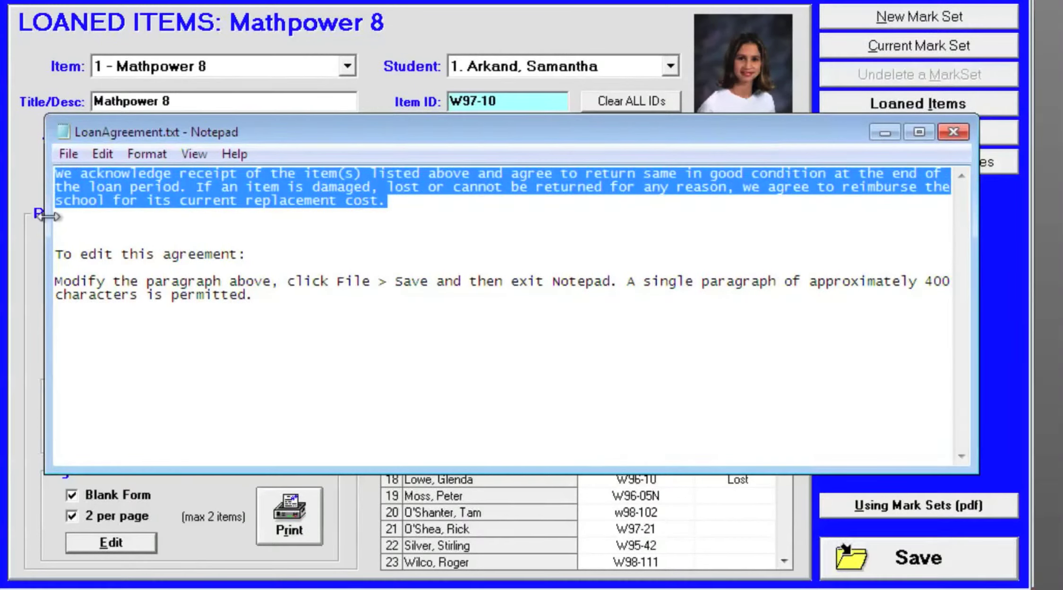
left_click(308, 315)
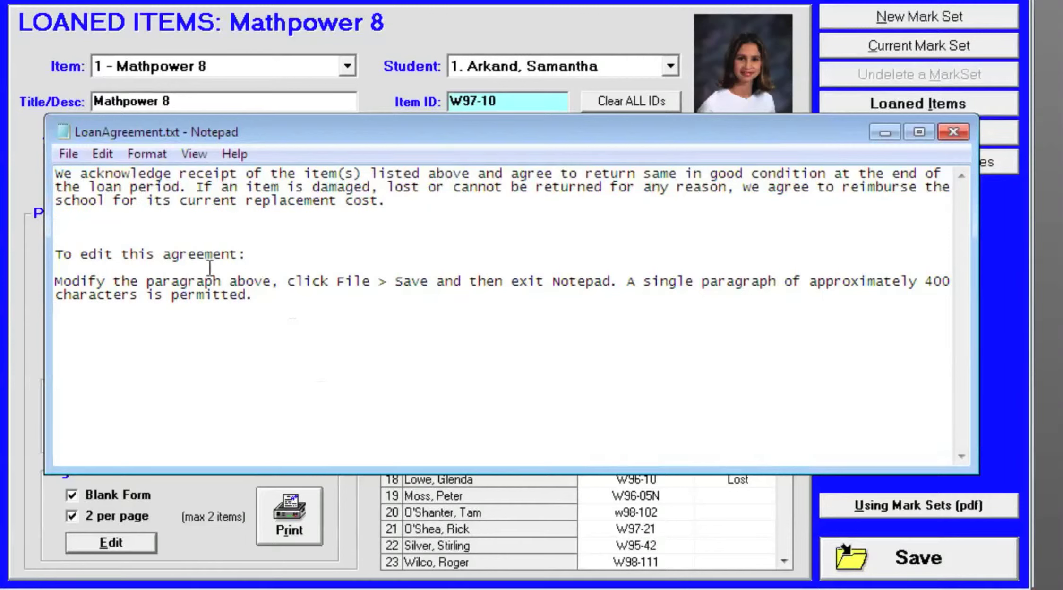
left_click(69, 153)
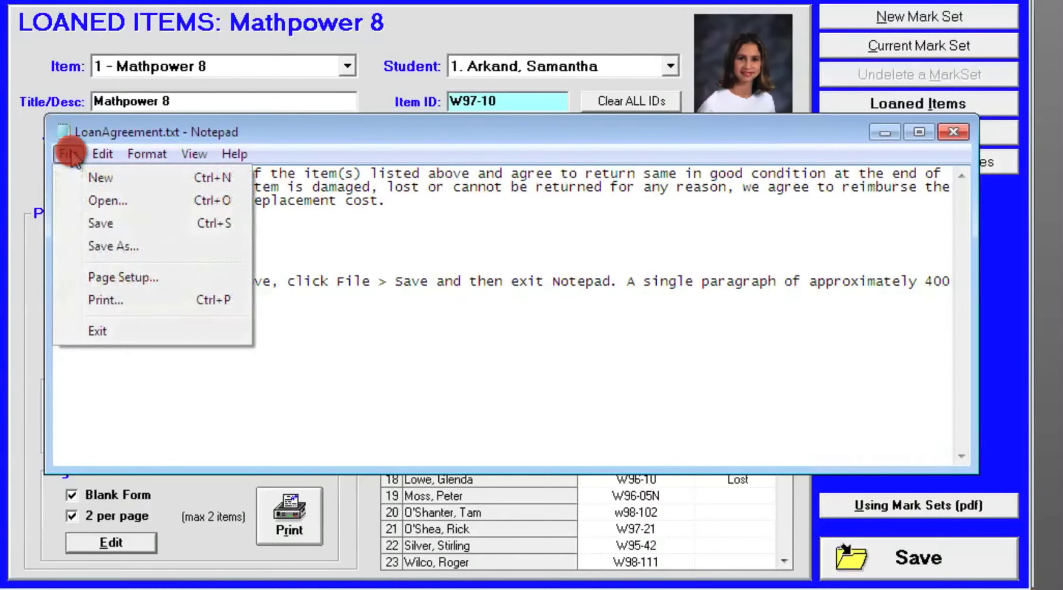
left_click(109, 224)
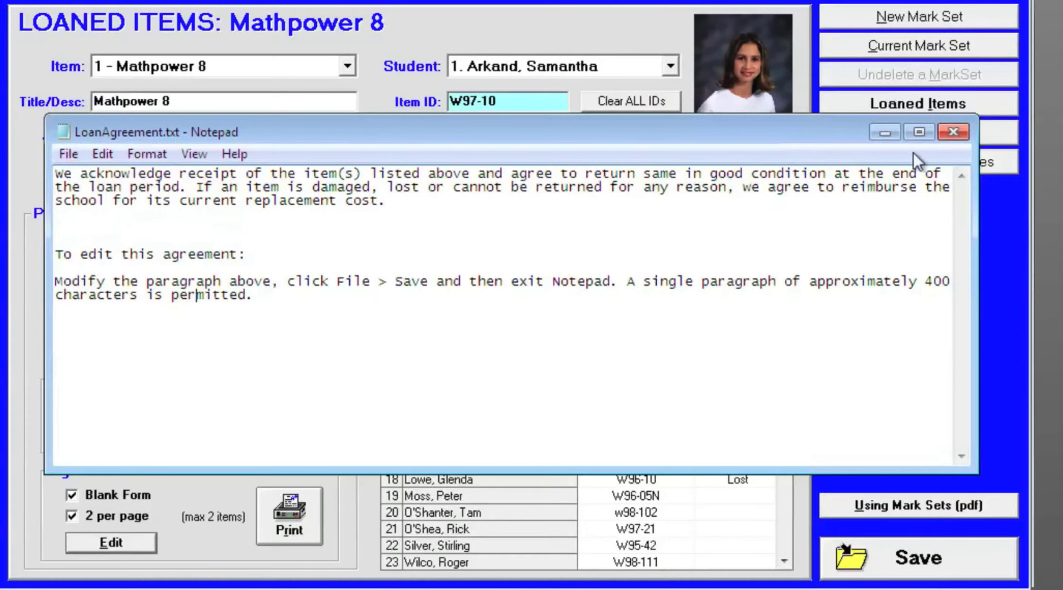
left_click(954, 135)
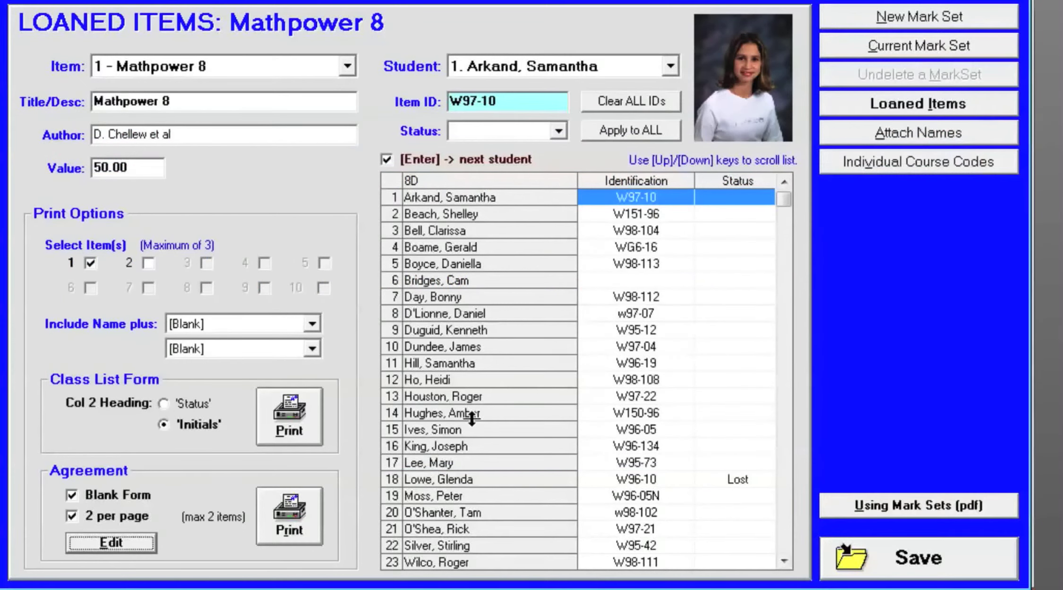
- Print the loan agreement as a blank form at two per page, and print it again with the Blank Form option turned off
left_click(301, 524)
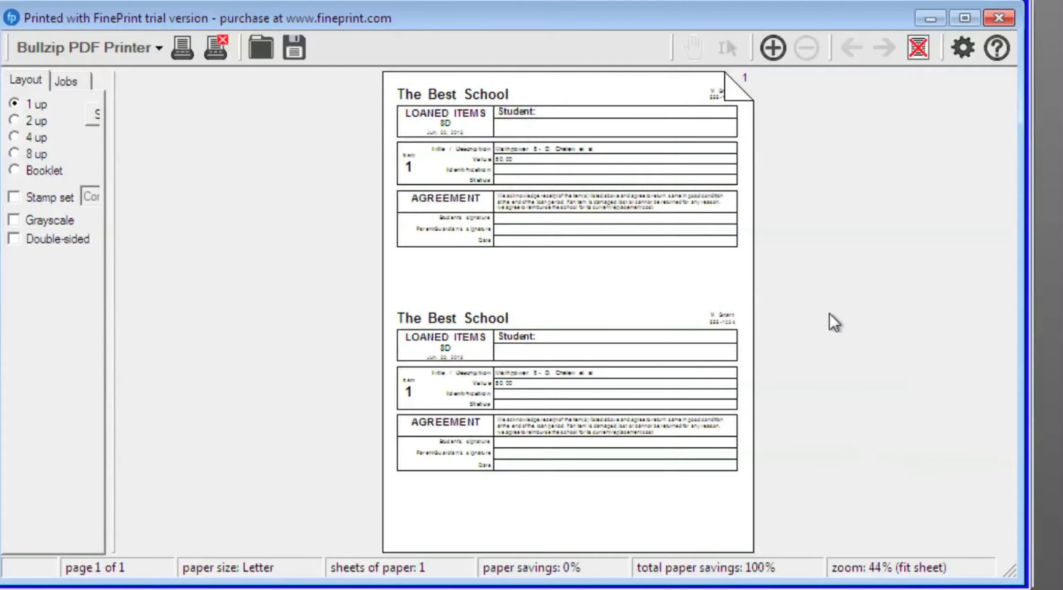
left_click(773, 52)
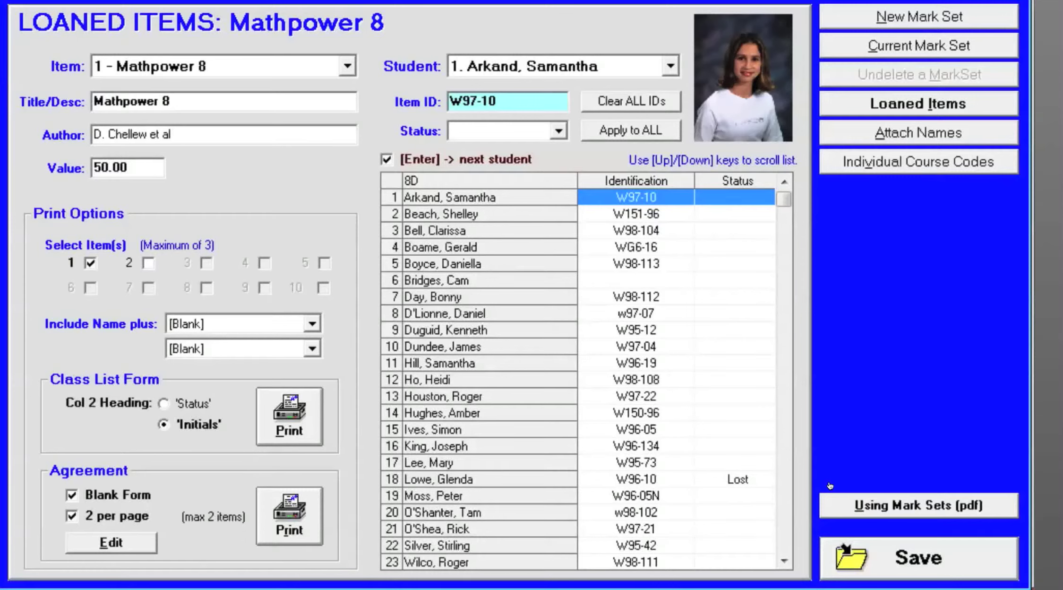
left_click(70, 498)
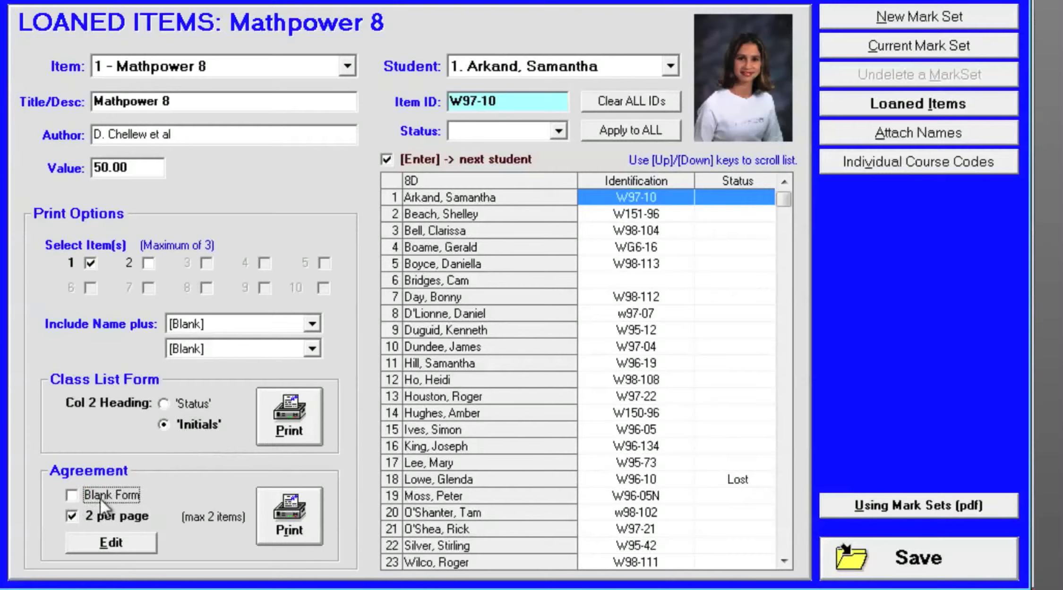
left_click(303, 510)
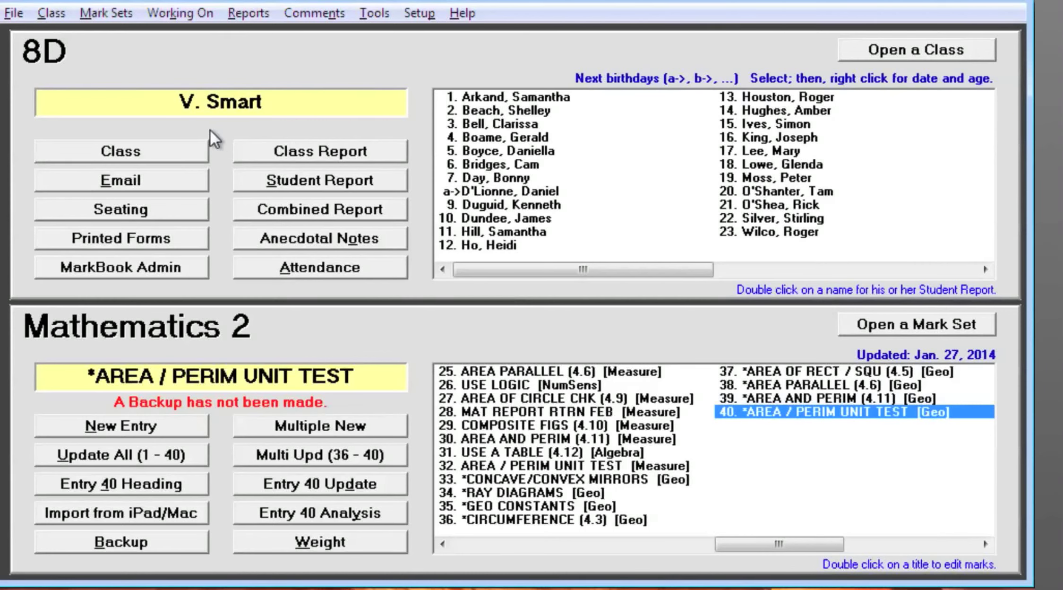
- Open the 8D class's student records and start deleting the first student
left_click(109, 153)
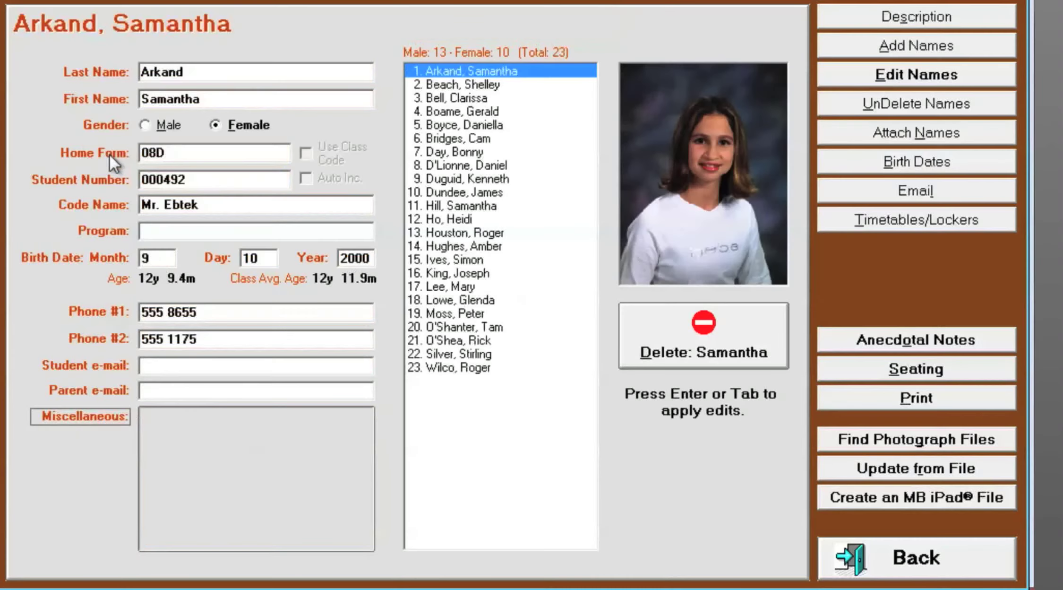
left_click(726, 344)
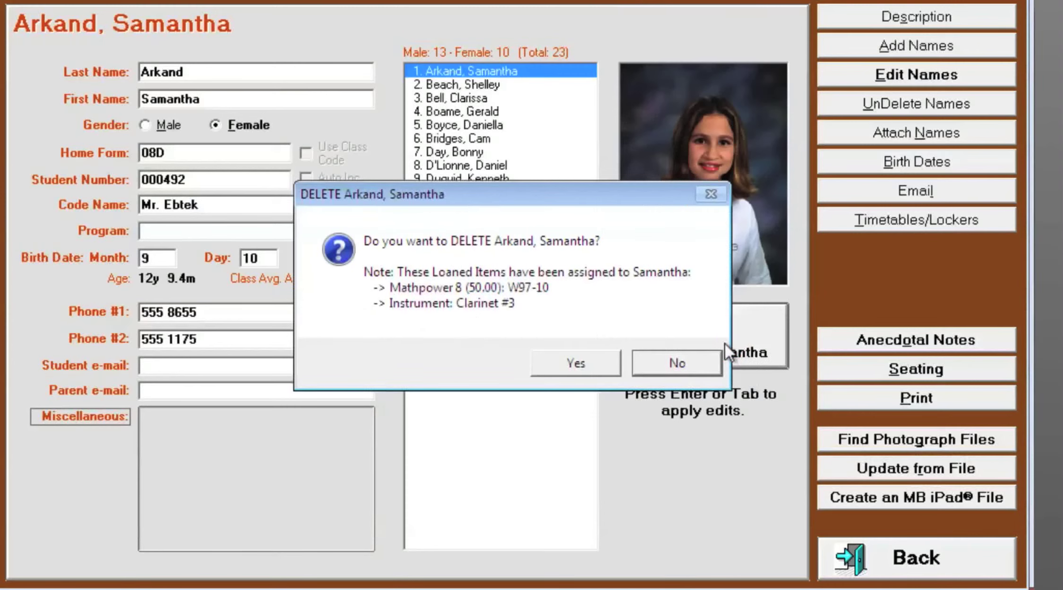